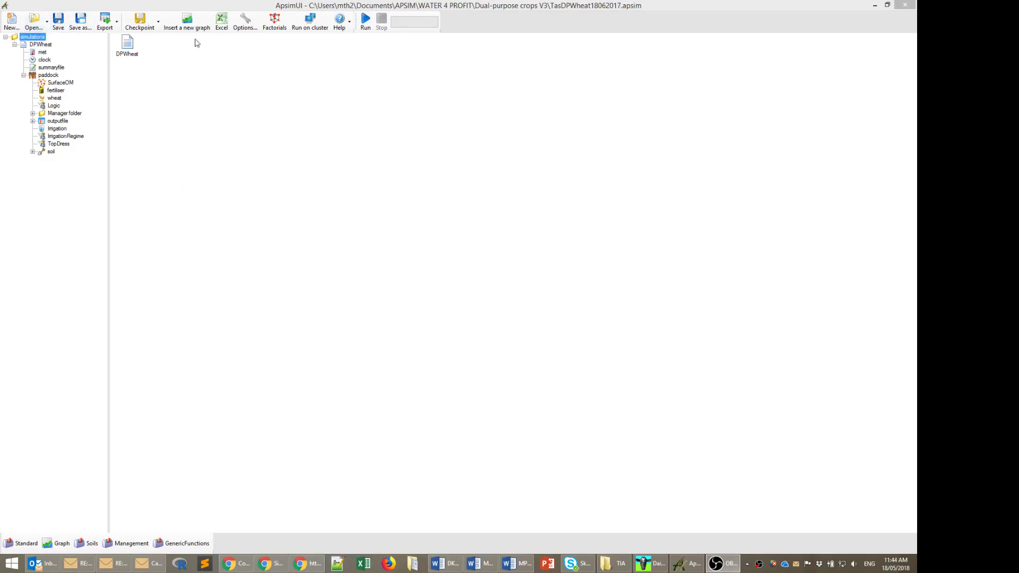
# Browse the Open dialog to C:\Program Files (x86)\Apsim78-r3867\Examples
pyautogui.click(42, 22)
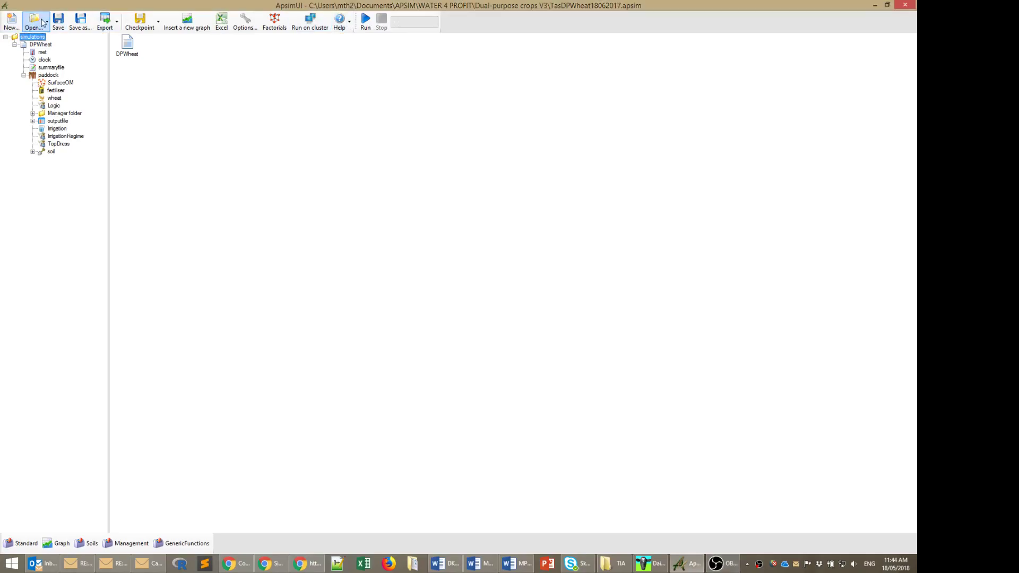
pyautogui.click(42, 22)
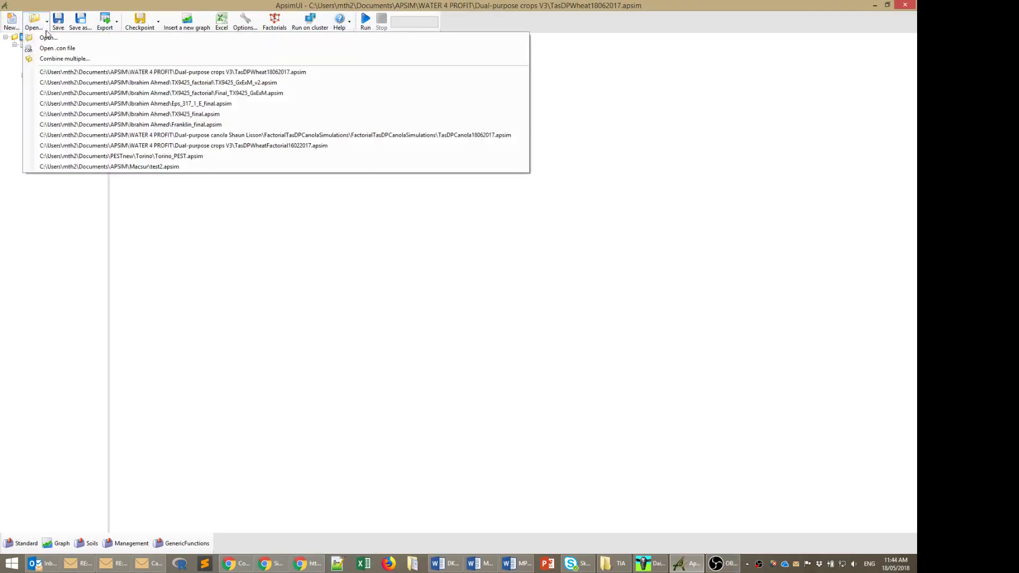
pyautogui.click(47, 37)
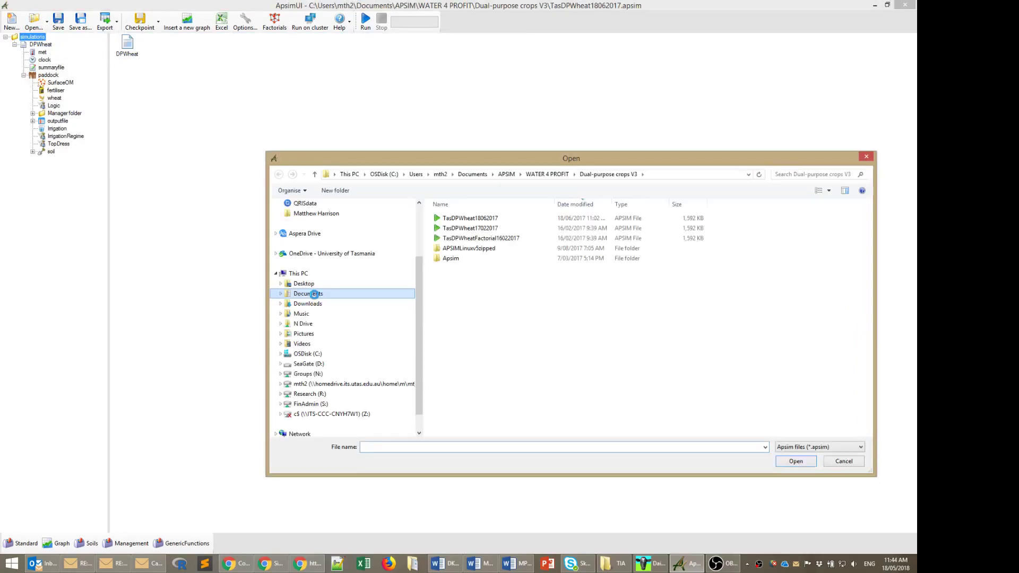
pyautogui.click(315, 293)
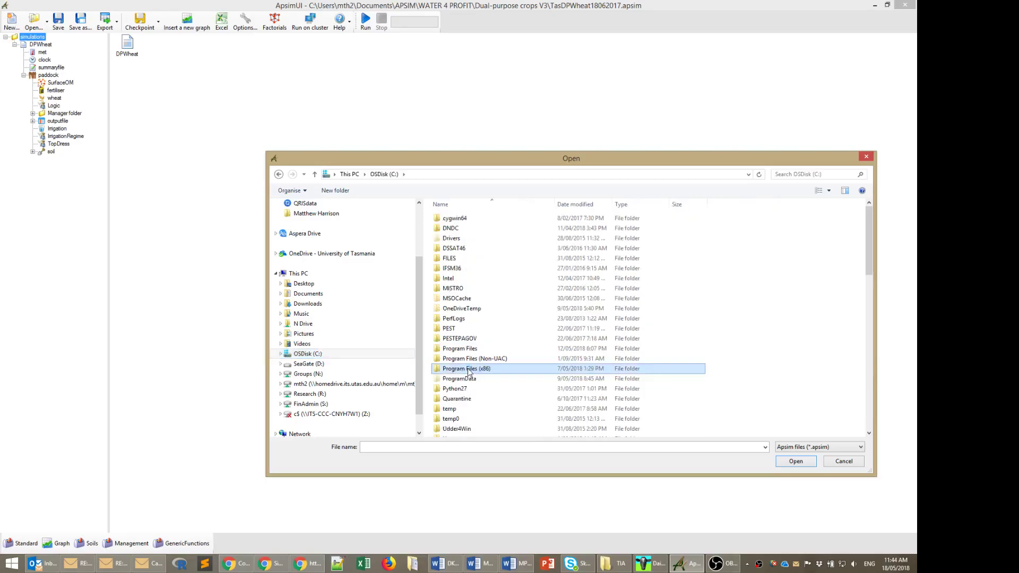
pyautogui.doubleClick(469, 371)
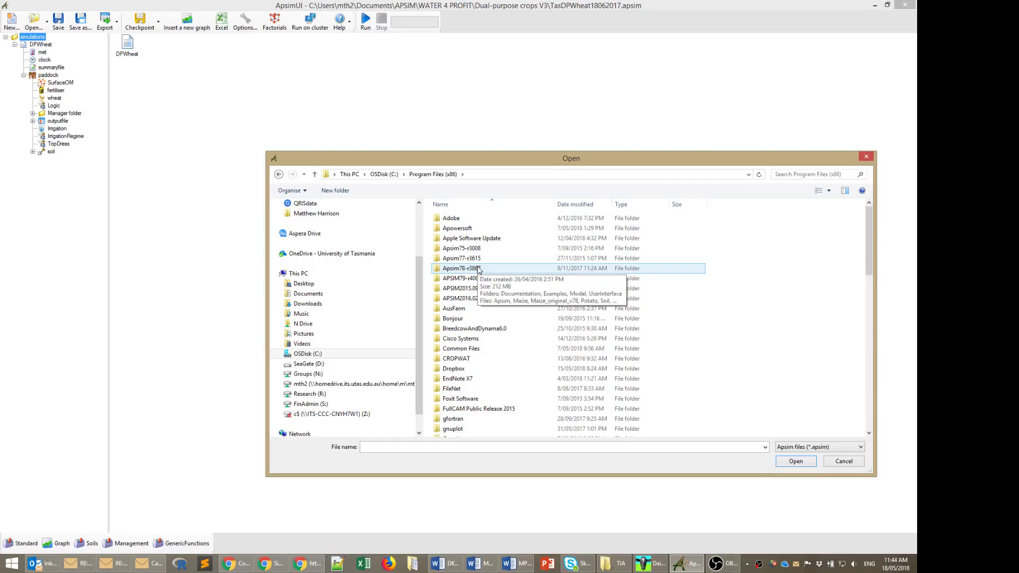
pyautogui.click(478, 269)
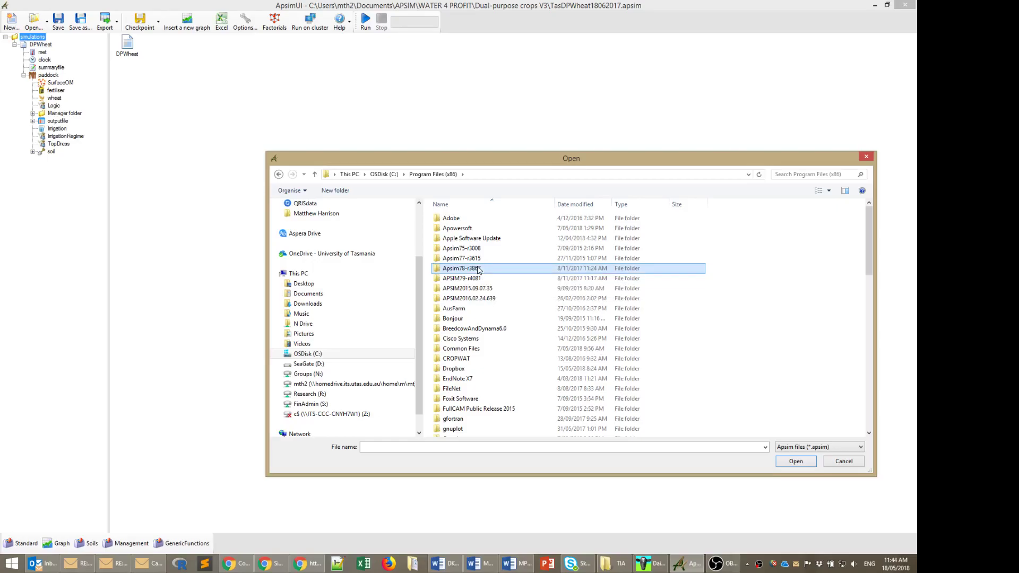
pyautogui.doubleClick(478, 269)
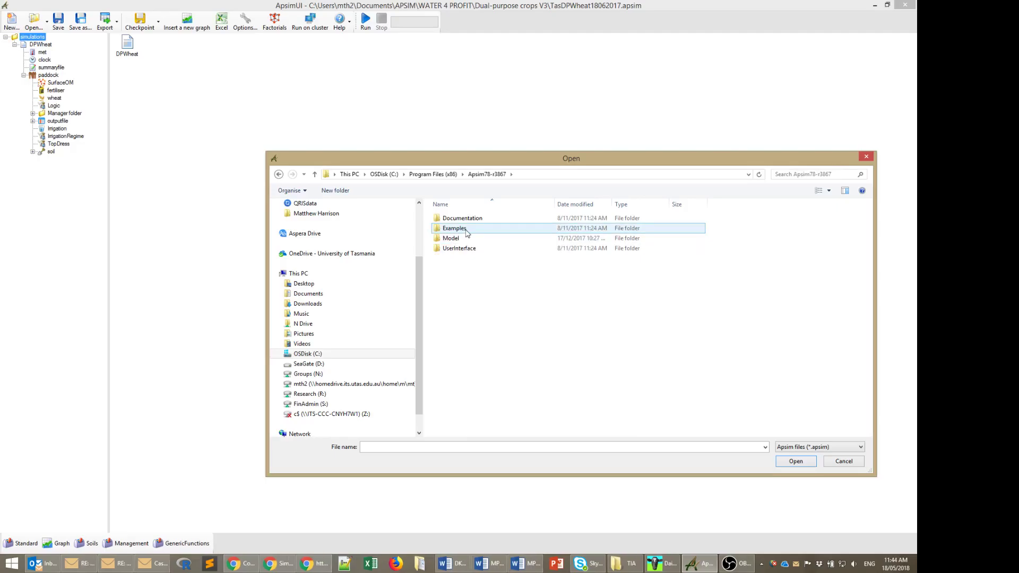
pyautogui.doubleClick(456, 228)
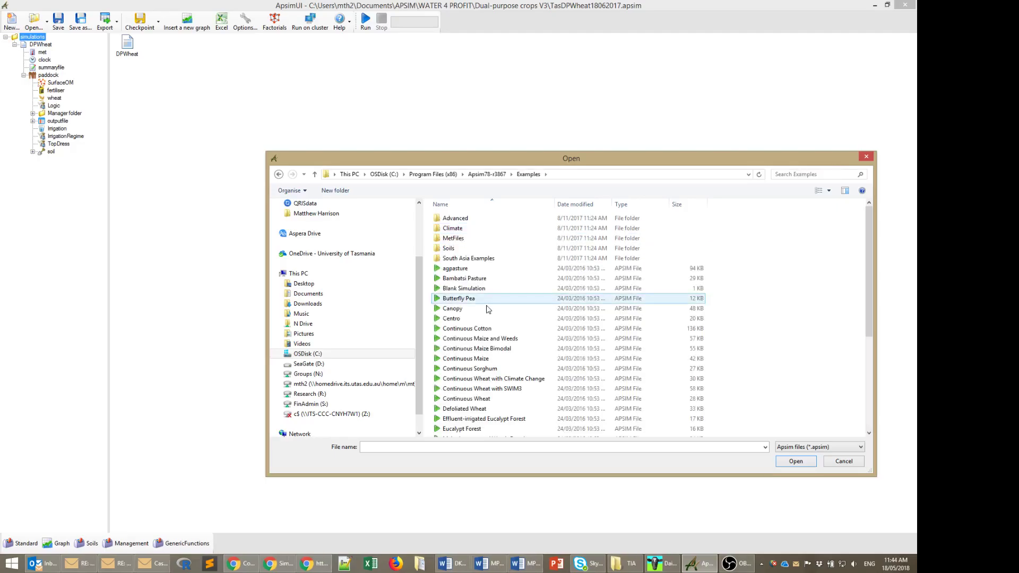
# Open the Continuous Wheat example file
pyautogui.scroll(-5, 488, 310)
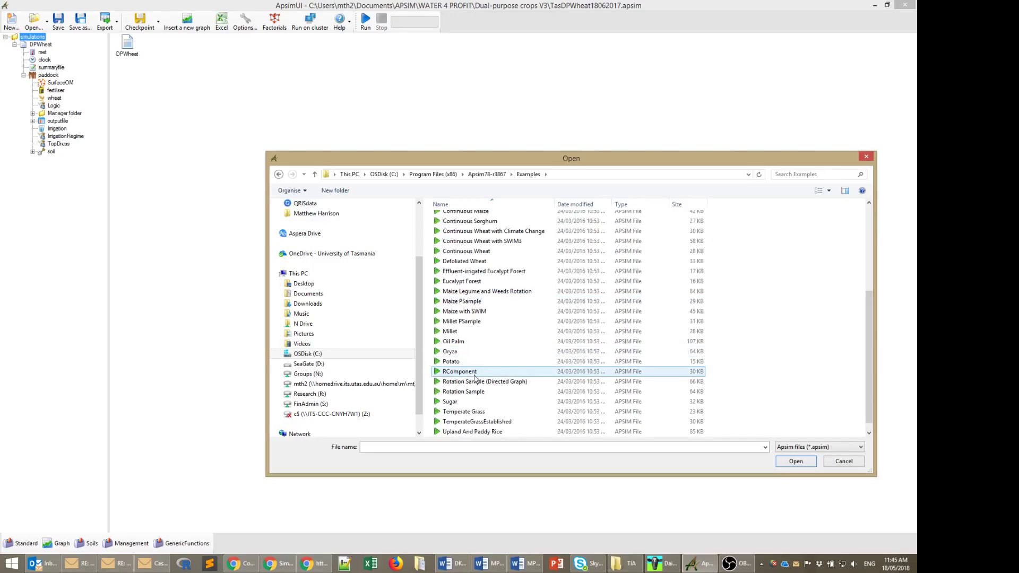
pyautogui.scroll(2, 475, 378)
pyautogui.click(451, 306)
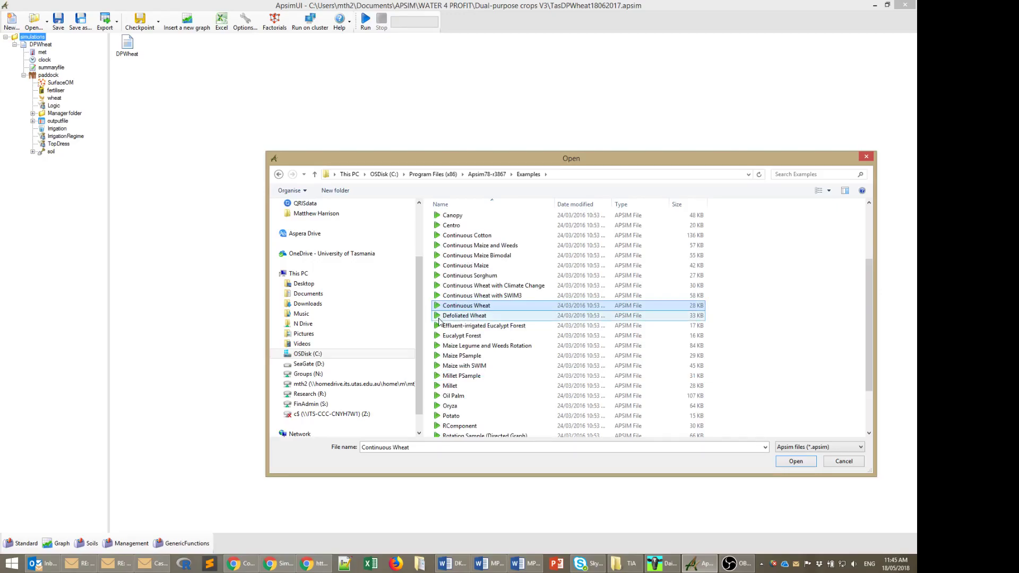
pyautogui.press('Return')
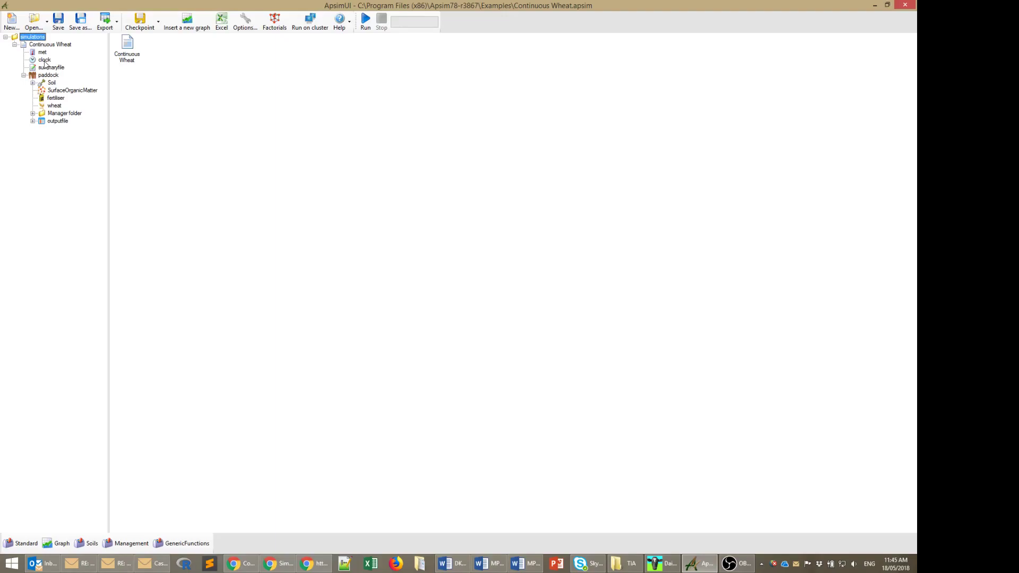
# Rename the simulation to 'Example_contin_wheat' and show the Goond.met weather data
pyautogui.click(57, 45)
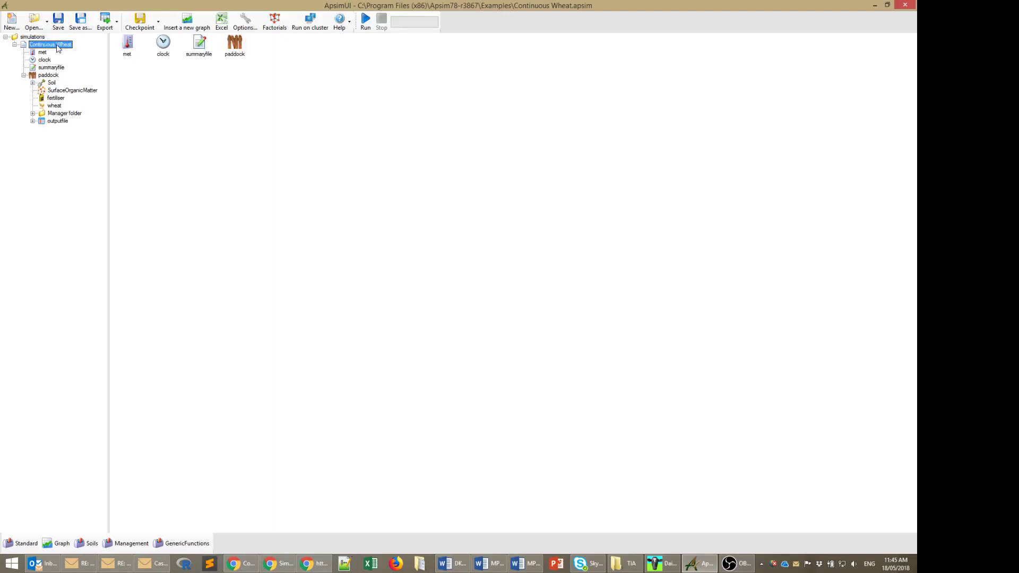
pyautogui.write('Example_contin_wheat')
pyautogui.press('Return')
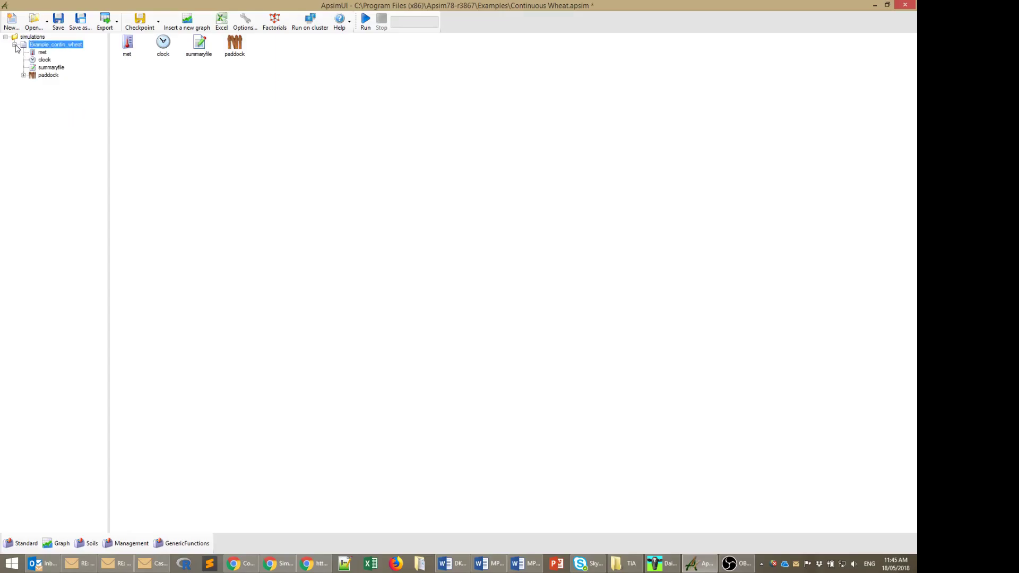
pyautogui.click(42, 52)
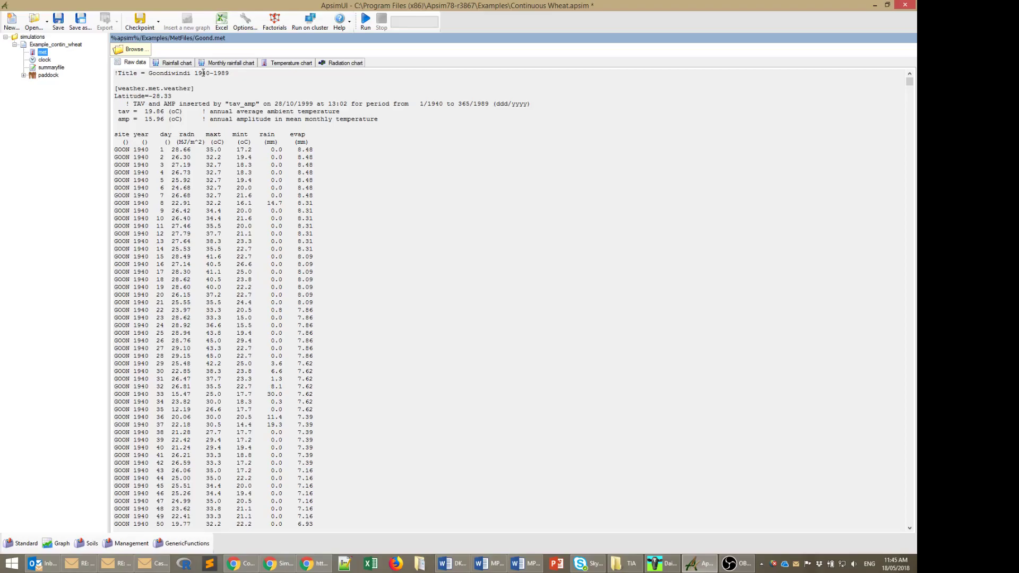
# Open the met file chooser and go to the Documents\APSIM folder
pyautogui.click(130, 49)
pyautogui.click(308, 294)
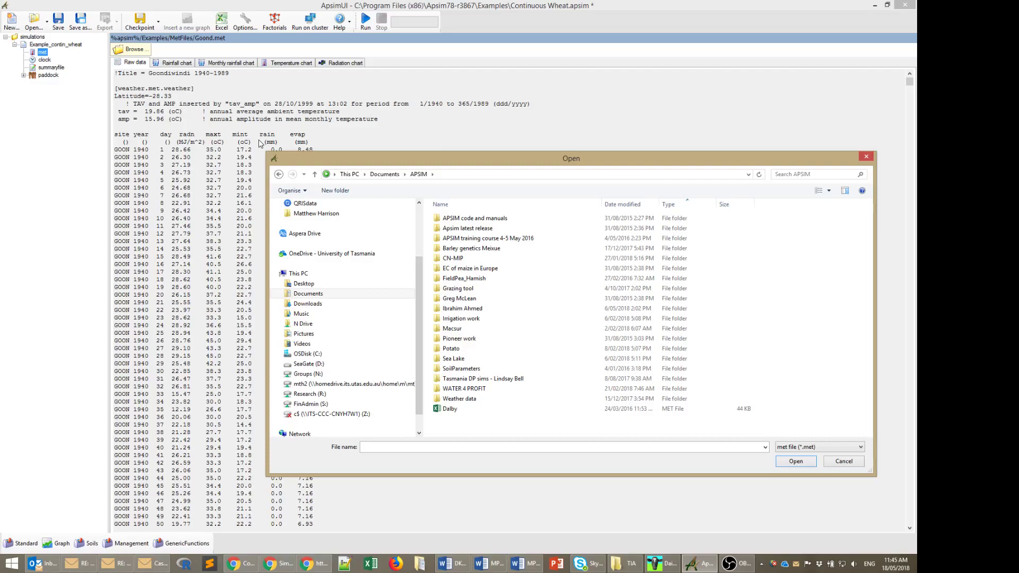
# Navigate the Open dialog to Documents\APSIM\Weather data
pyautogui.click(350, 292)
pyautogui.click(447, 242)
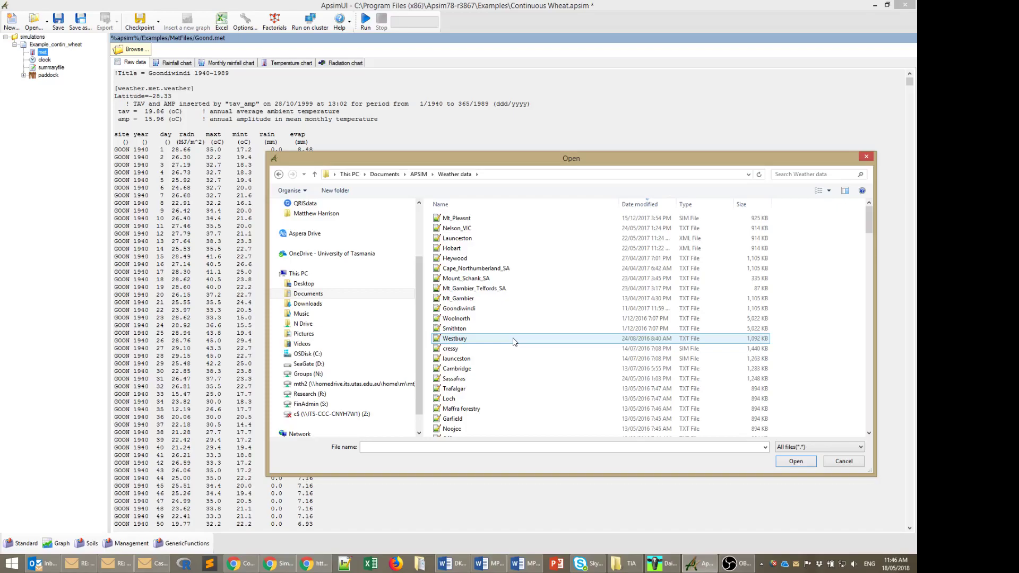
# Load Launceston.xml as the weather file and show the clock's 1940–1950 dates
pyautogui.doubleClick(456, 238)
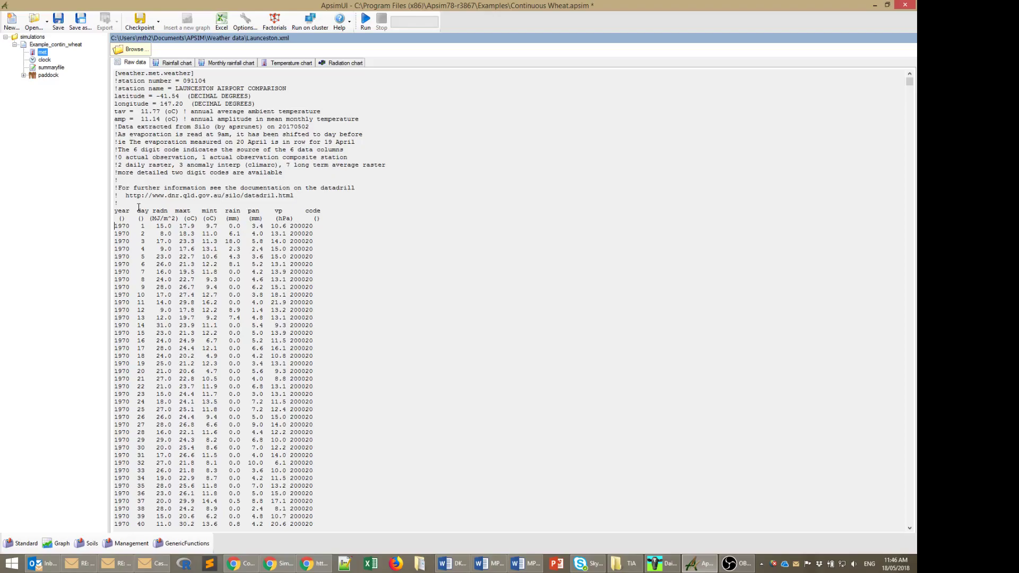
pyautogui.press('Down')
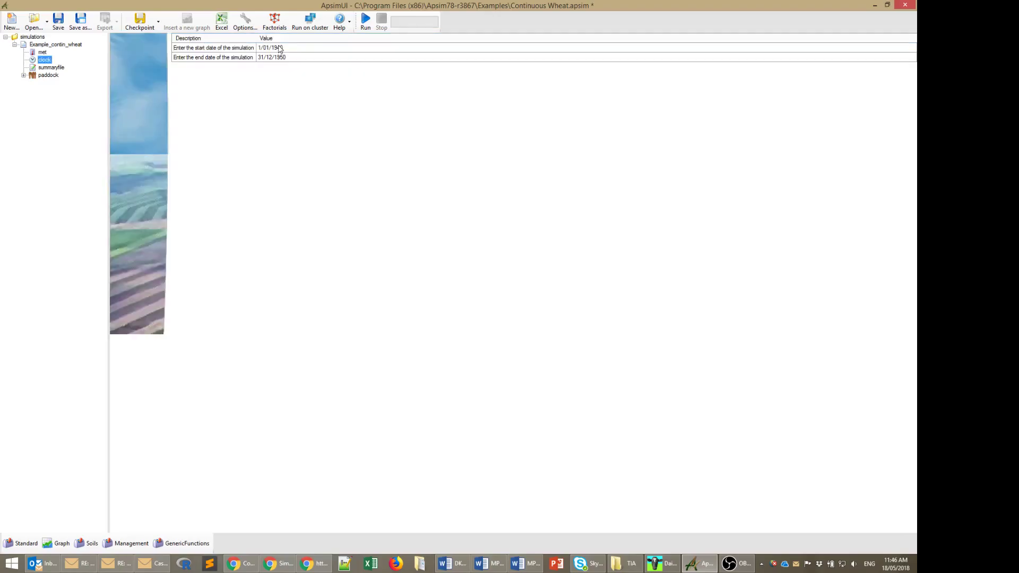
# Set the clock start date to 1/01/1970, edit the end date, and view the summaryfile
pyautogui.click(42, 52)
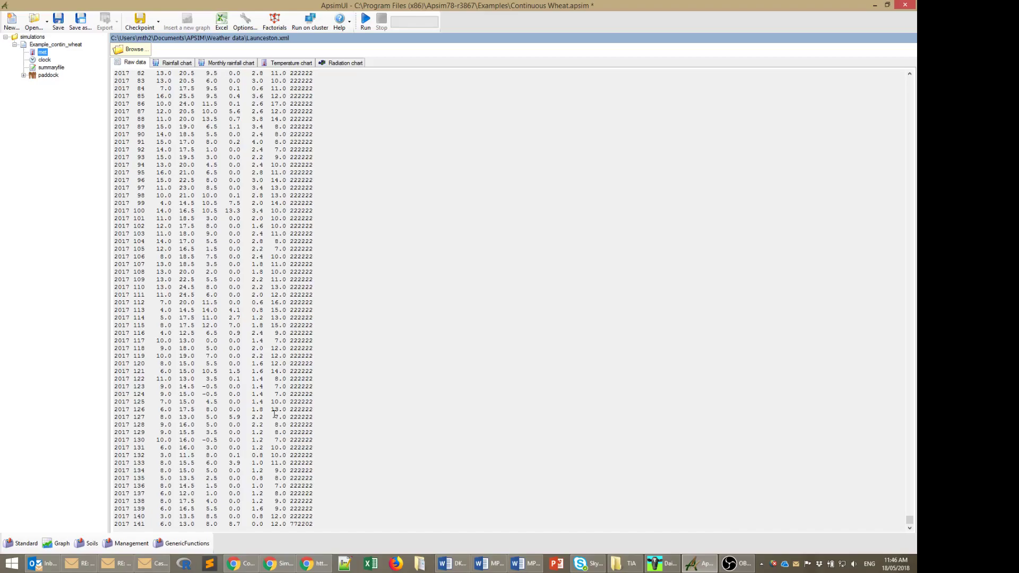
pyautogui.press('Down')
pyautogui.click(280, 59)
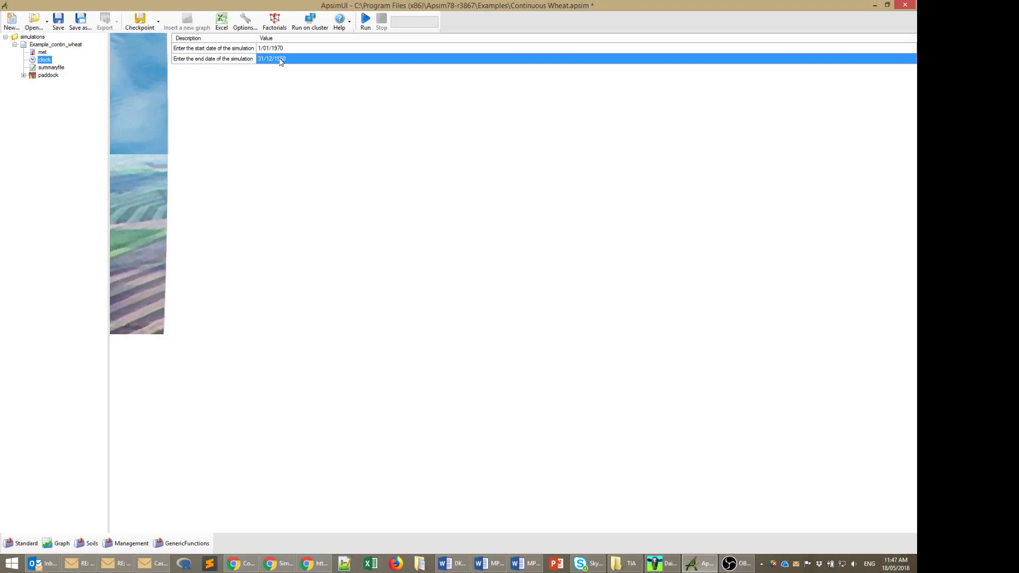
pyautogui.click(50, 67)
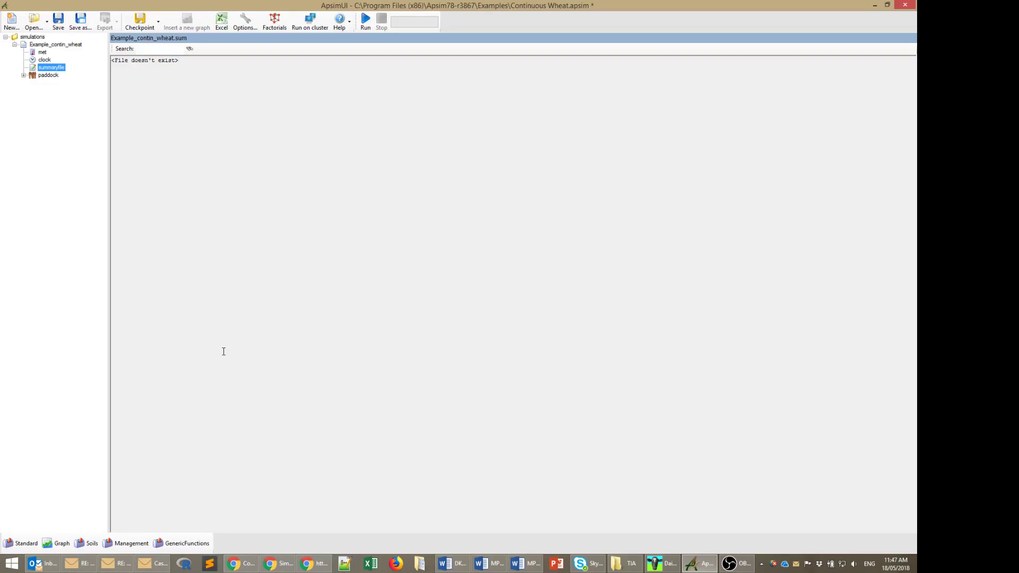
# Expand the paddock and its Soil node to list their components
pyautogui.doubleClick(33, 74)
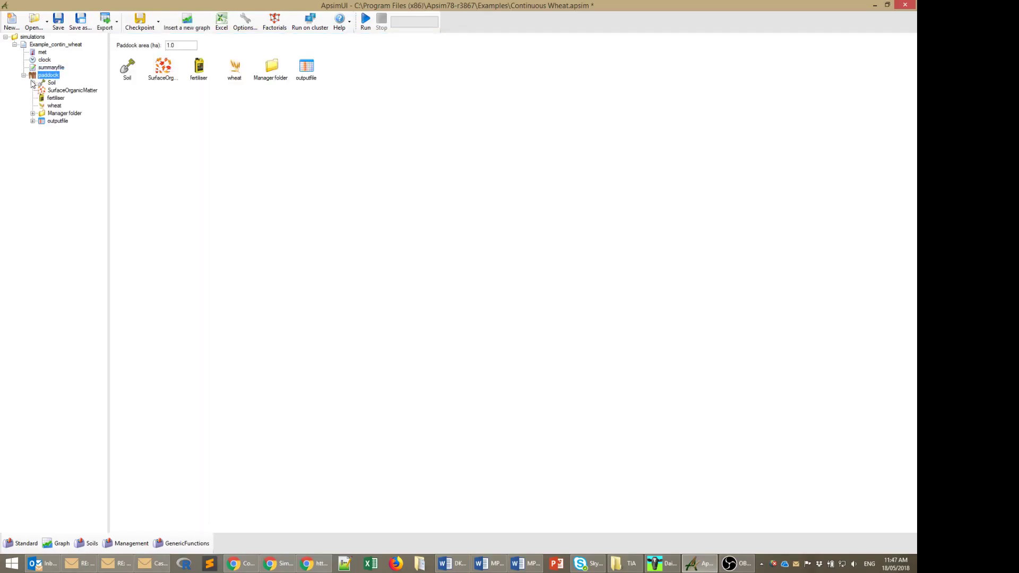
pyautogui.click(32, 83)
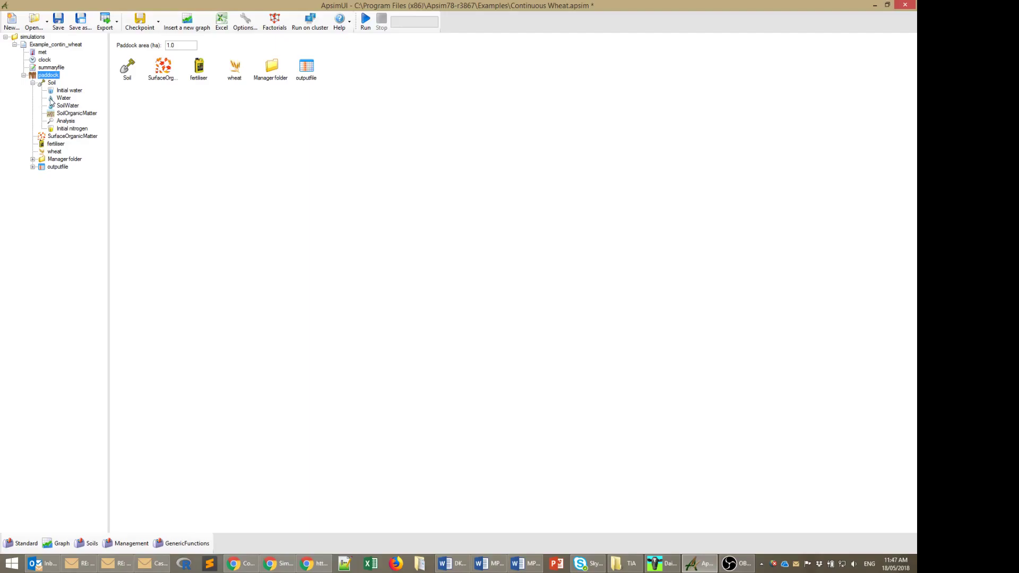
# Set the initial soil water distribution to 'Filled from top'
pyautogui.click(67, 90)
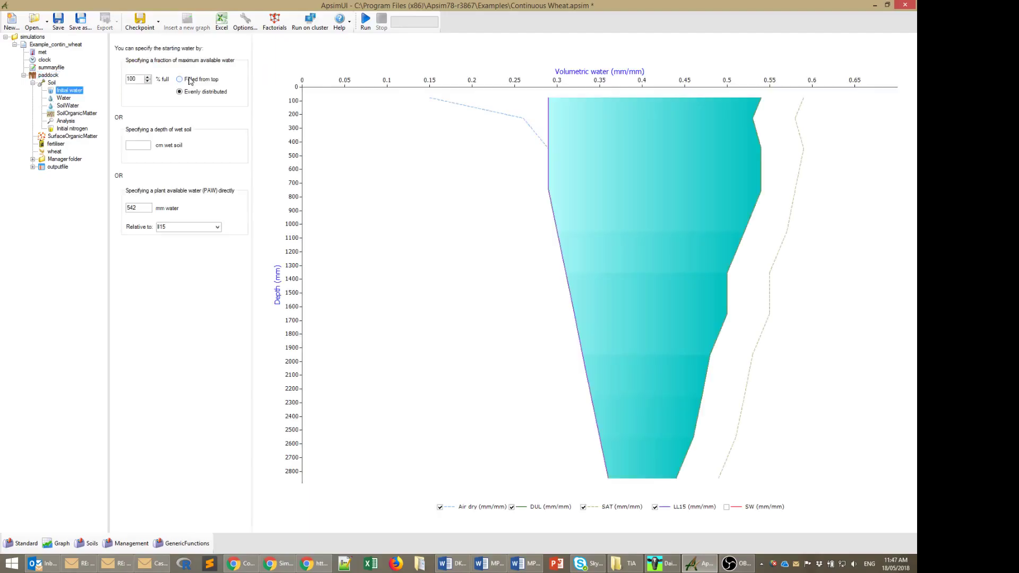
pyautogui.click(189, 80)
# Delete the Water table layers 90–120 through 270–300 cm, leaving four layers to 90 cm
pyautogui.press('Down')
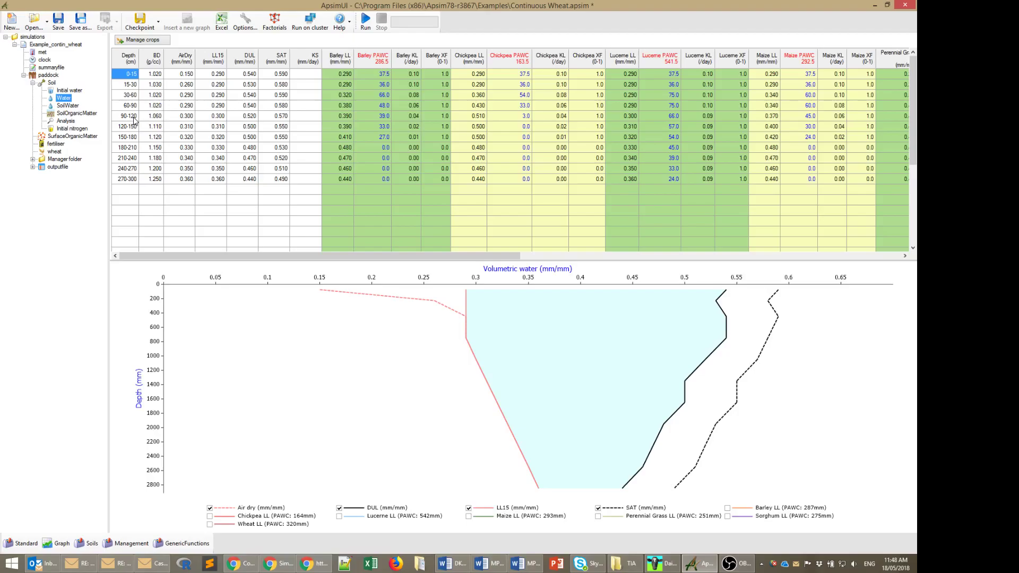
pyautogui.moveTo(134, 115); pyautogui.dragTo(281, 179)
pyautogui.press('Delete')
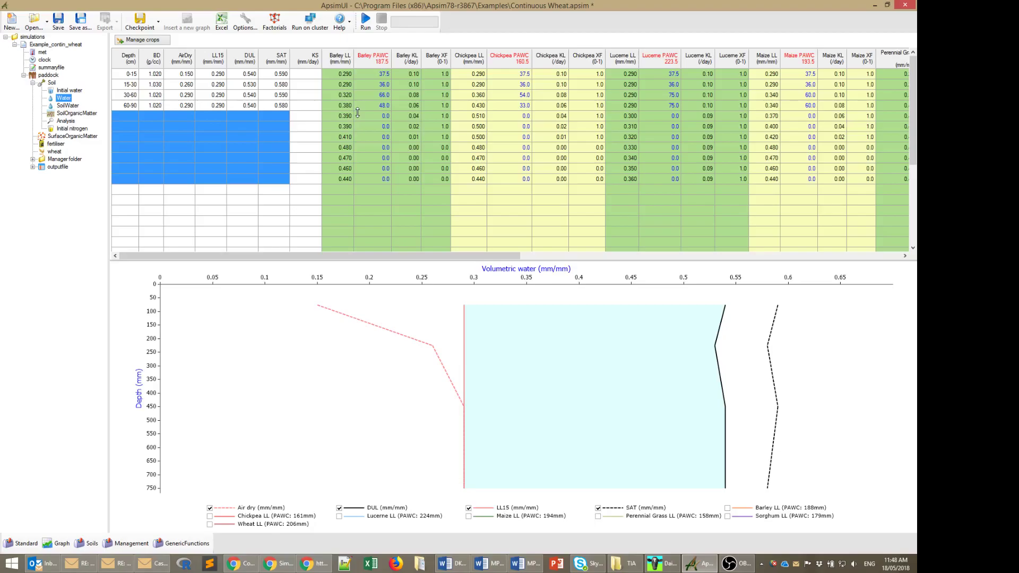
# Remove Barley, Chickpea, Lucerne, Maize and Perennial Grass from the soil's crop list
pyautogui.click(140, 40)
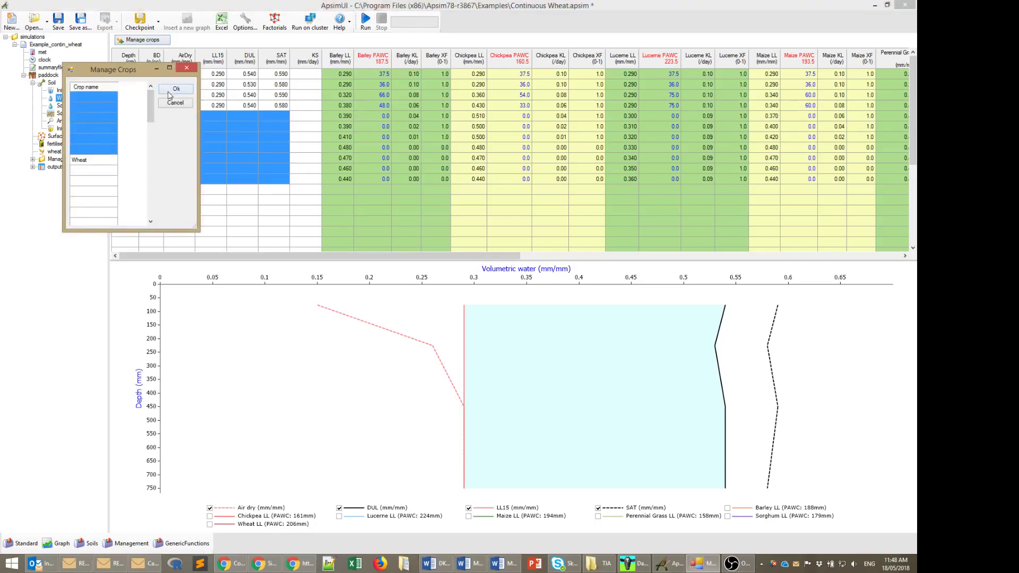
pyautogui.click(176, 89)
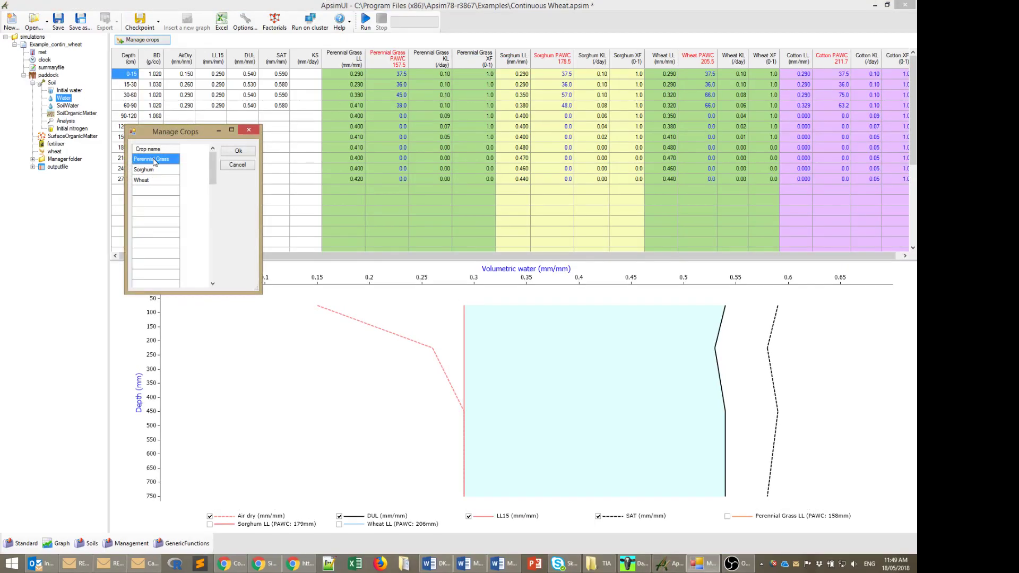
pyautogui.press('Delete')
pyautogui.press('Return')
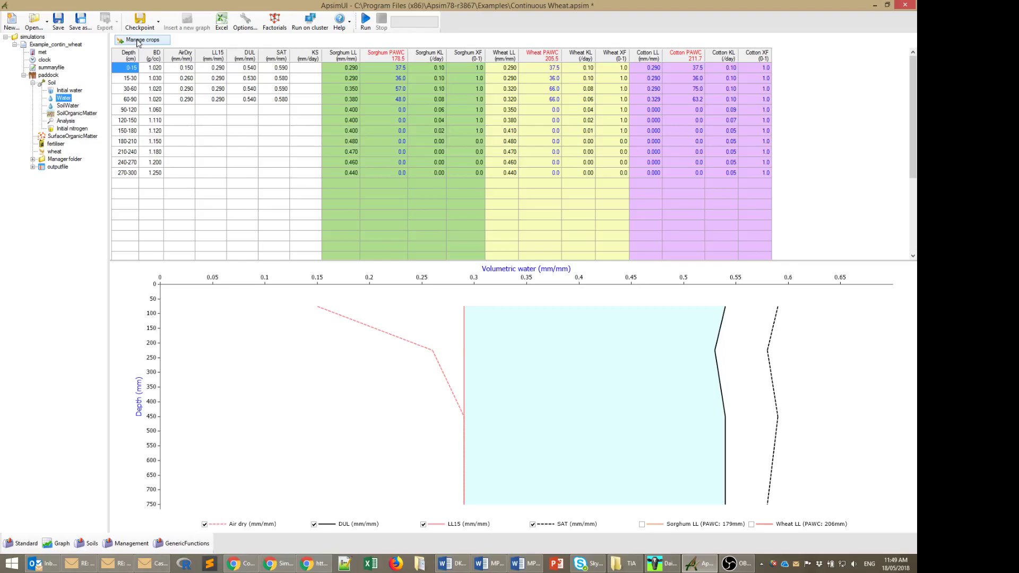
# Clear the Depth and BD values for layers 90-120 through 270-300, then bring up SoilWater
pyautogui.moveTo(127, 110); pyautogui.dragTo(162, 176)
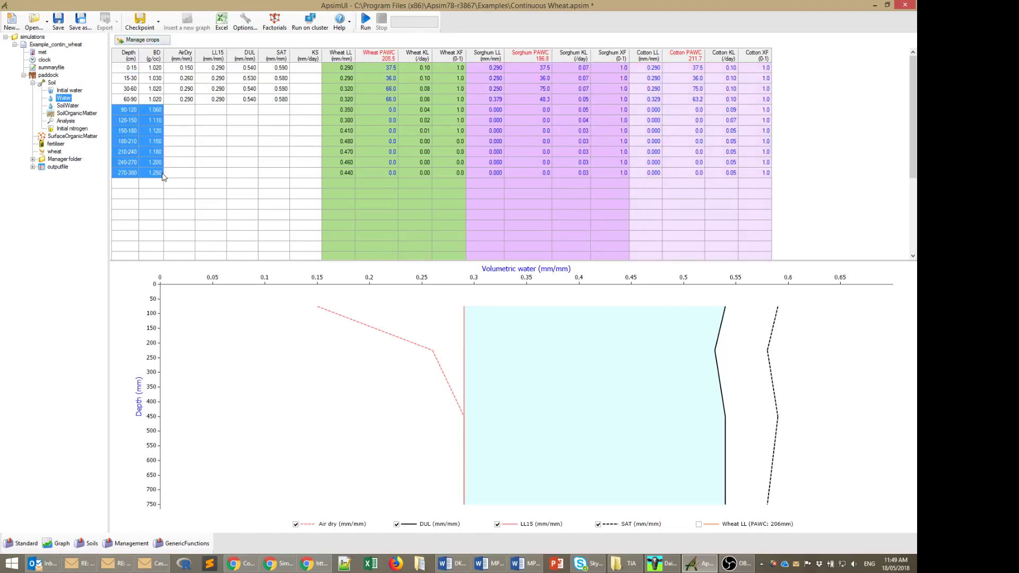
pyautogui.press('Delete')
pyautogui.click(211, 141)
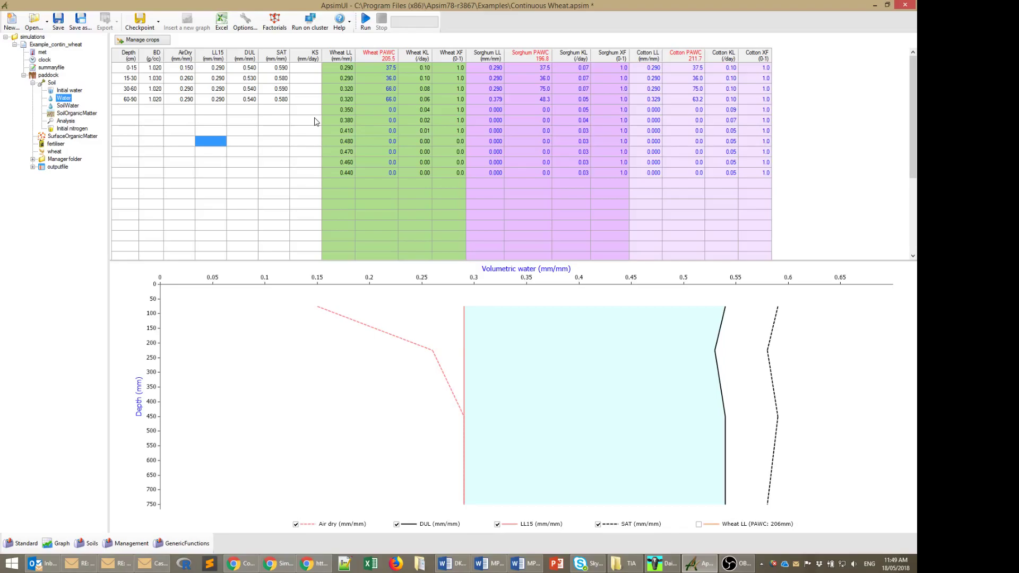
pyautogui.click(68, 105)
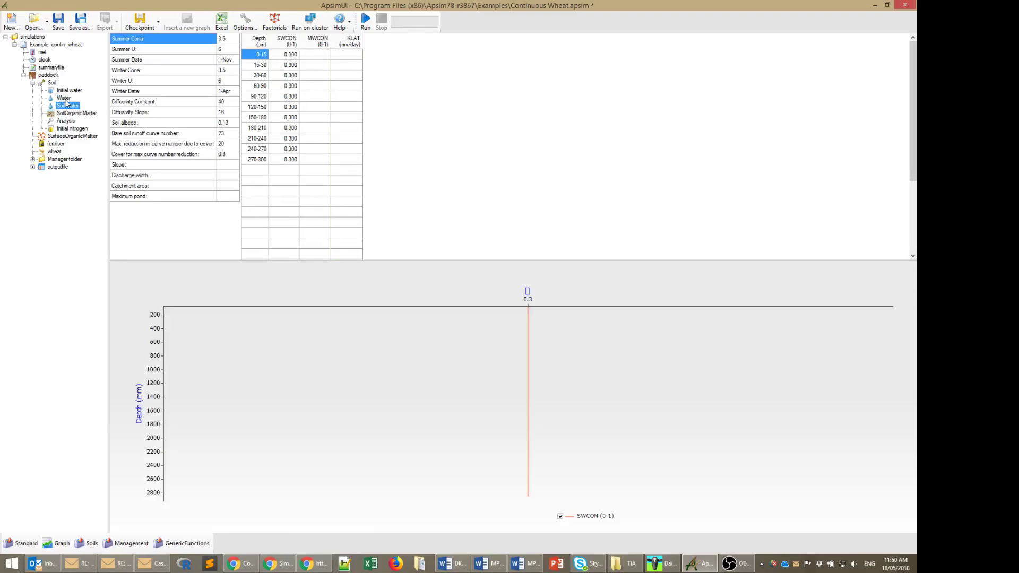
# Return to the soil Water table showing wheat PAWC 205.5, sorghum 196.8 and cotton 211.7
pyautogui.click(64, 99)
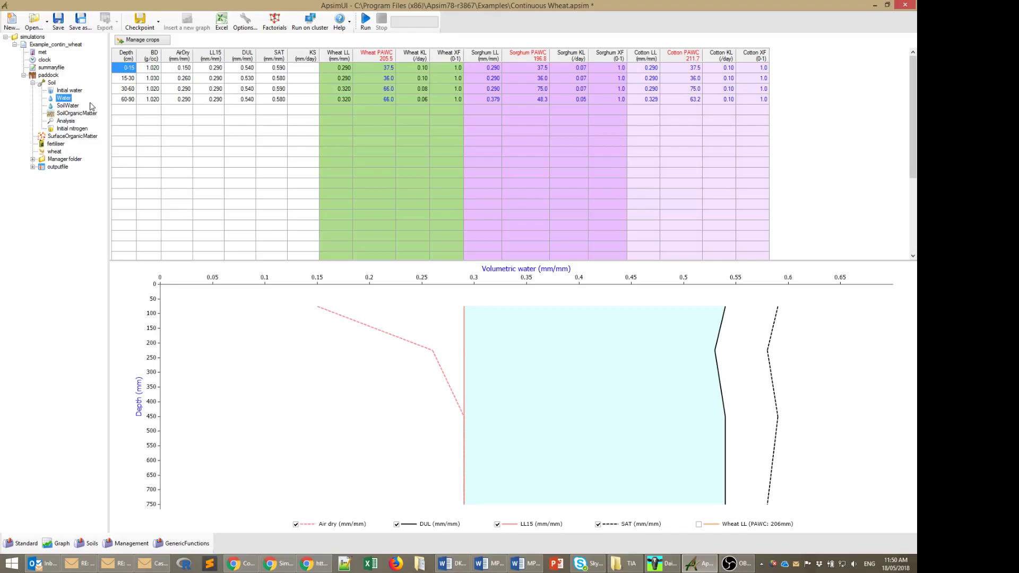
# Select SoilWater, then step down to the SoilOrganicMatter properties (root C:N 40, soil C:N 12.5)
pyautogui.click(74, 106)
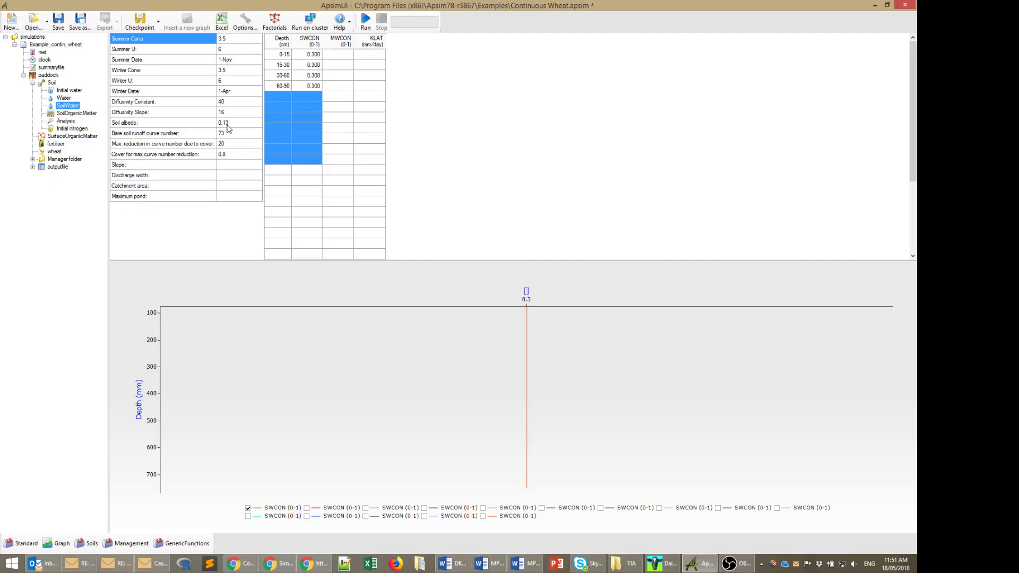
pyautogui.press('Down')
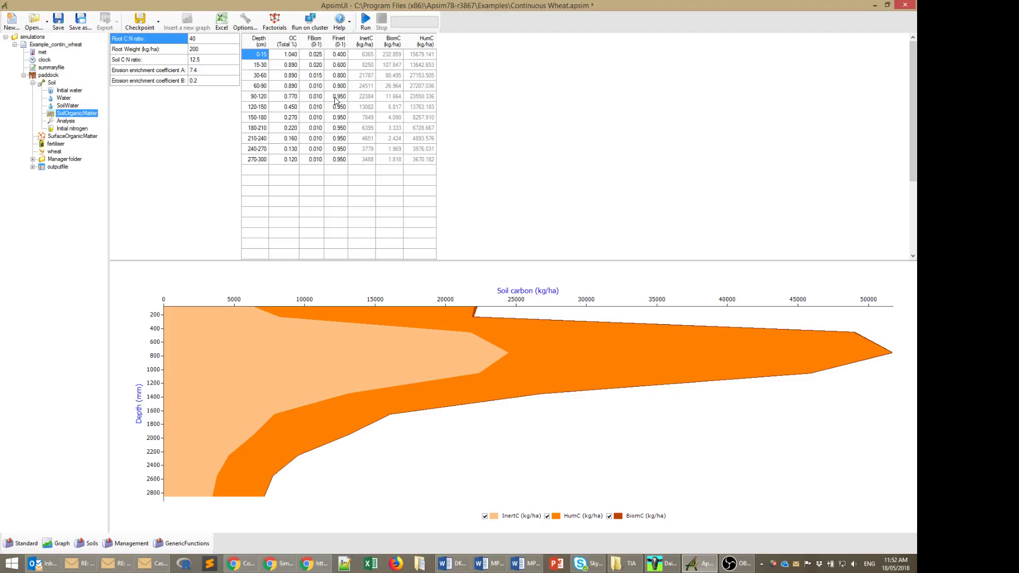
# Step down to the Analysis node listing EC and pH for layers 0-15 to 270-300 cm
pyautogui.press('Down')
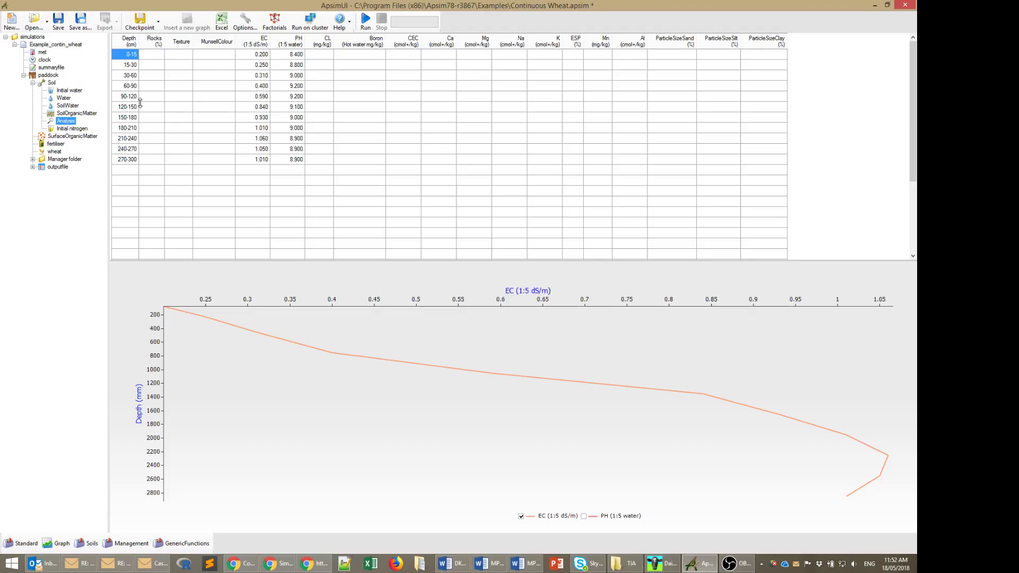
# Clear Depth through pH for the Analysis layers 90-120 to 270-300 cm
pyautogui.moveTo(127, 96); pyautogui.dragTo(295, 159)
pyautogui.press('Delete')
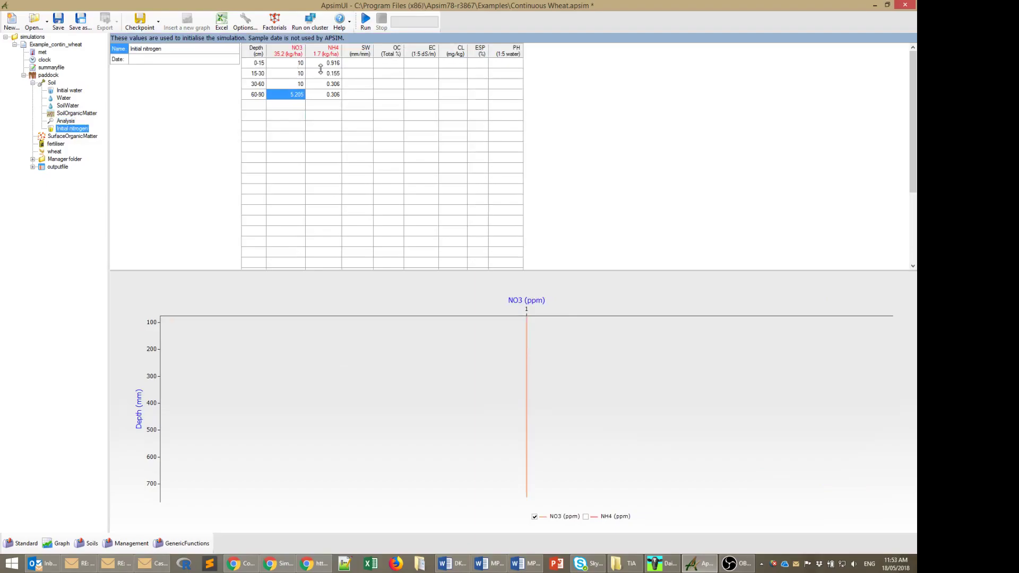
# Enter 10 as the 60-90 cm initial NO3 value, making total NO3 40.0 kg/ha
pyautogui.write('10')
pyautogui.press('Return')
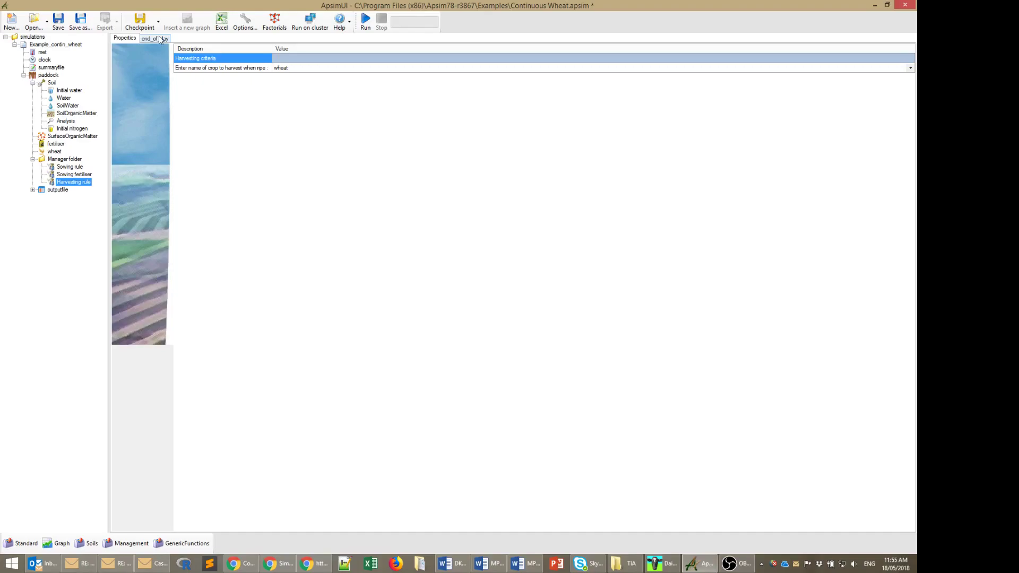
# Show the Harvesting rule's end_of_day script that harvests and ends the crop when ripe or dead
pyautogui.click(159, 39)
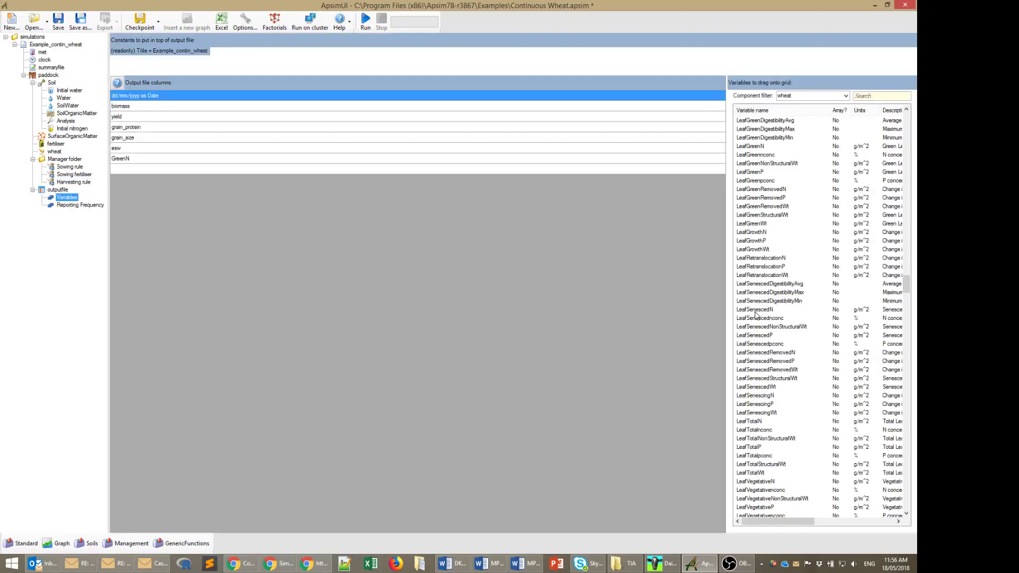
# Add LeafSenescedN from the wheat variables list to the output file columns
pyautogui.doubleClick(756, 310)
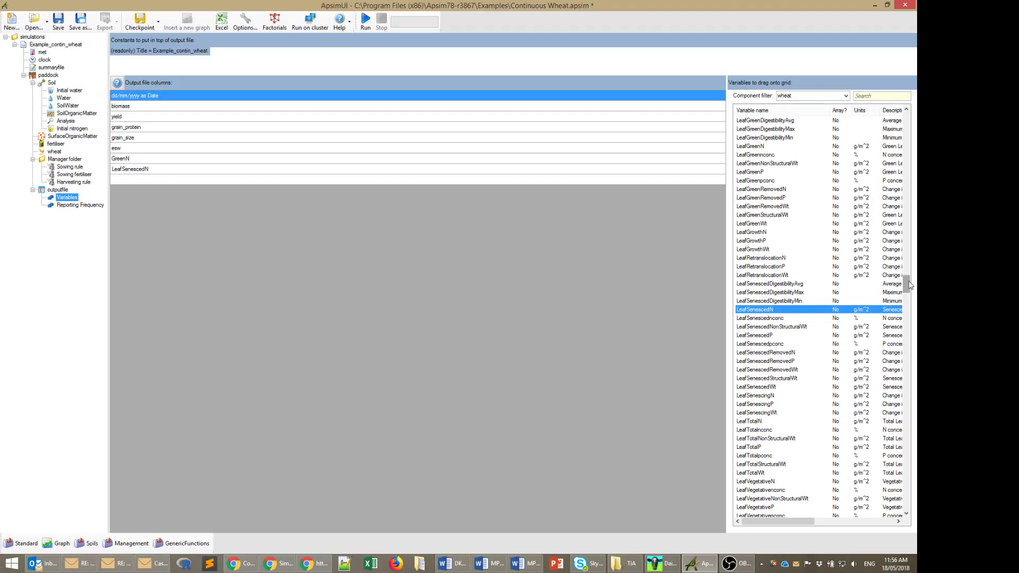
pyautogui.moveTo(908, 285); pyautogui.dragTo(906, 225)
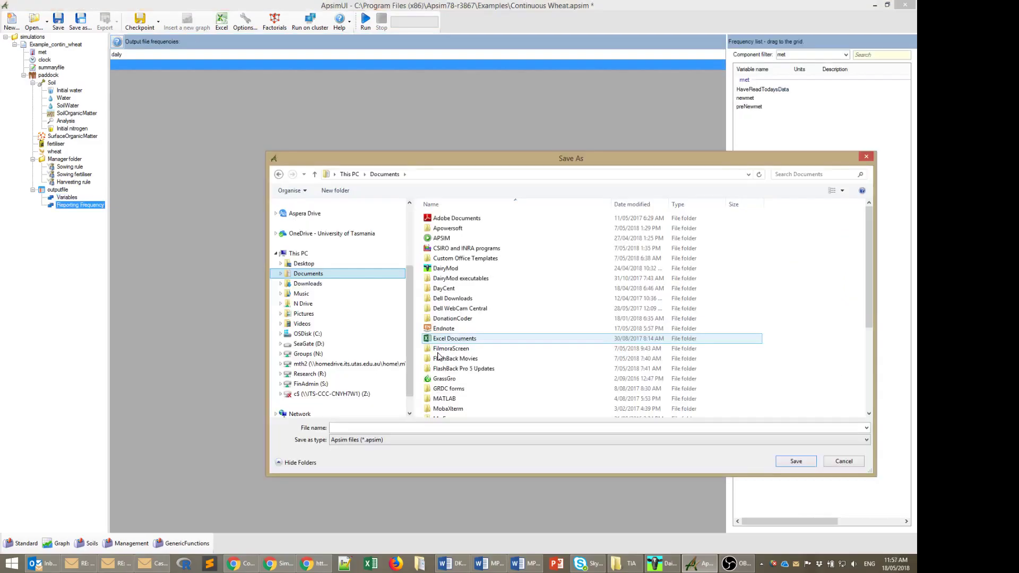
# Begin the new file name with 'ex' in the Save As File name box
pyautogui.click(369, 427)
pyautogui.write('ex')
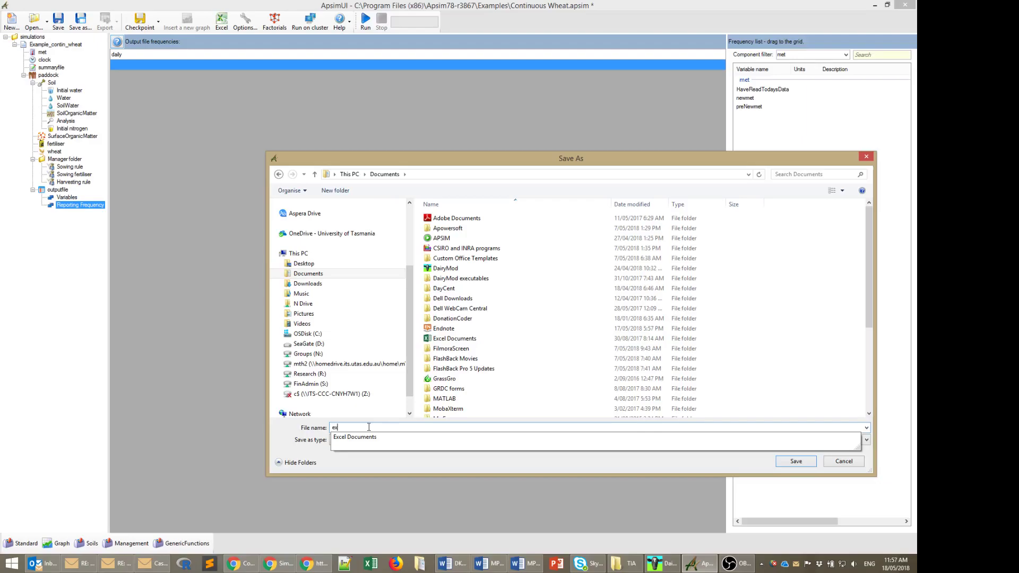
# Save the simulation as example.apsim in Documents
pyautogui.click(365, 23)
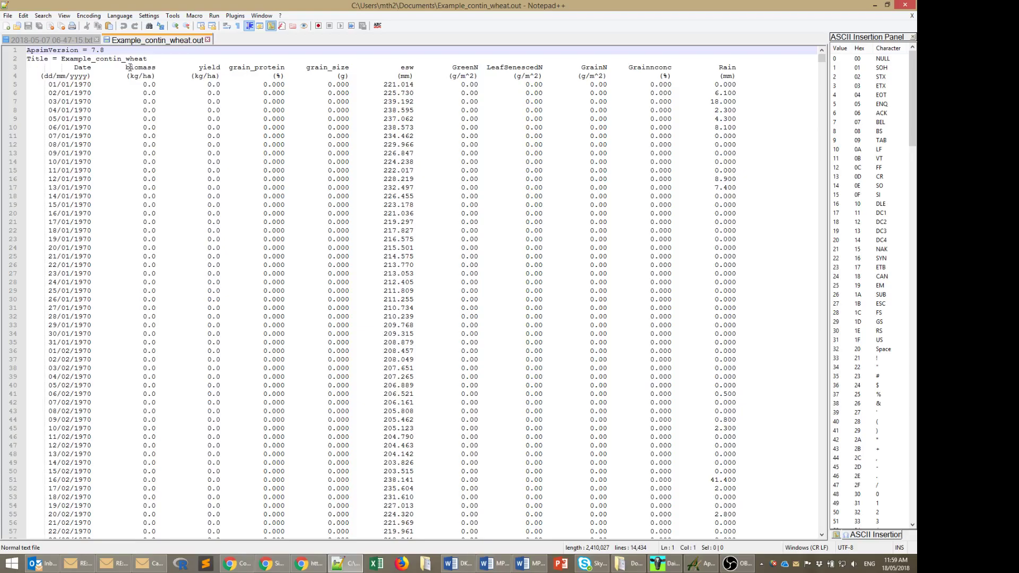
# Select lines 333–334 of Example_contin_wheat.out, where grain yield first appears in late November 1970
pyautogui.moveTo(198, 213); pyautogui.dragTo(210, 218)
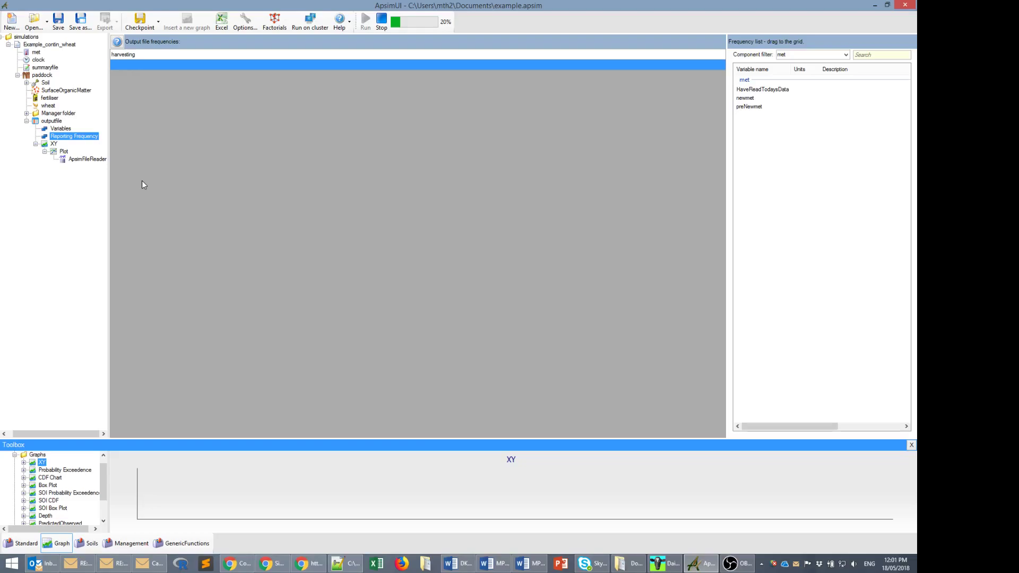
# Return to Example_contin_wheat.out in Notepad++ and scroll to the top of the file
pyautogui.hotkey('alt', 'Tab')
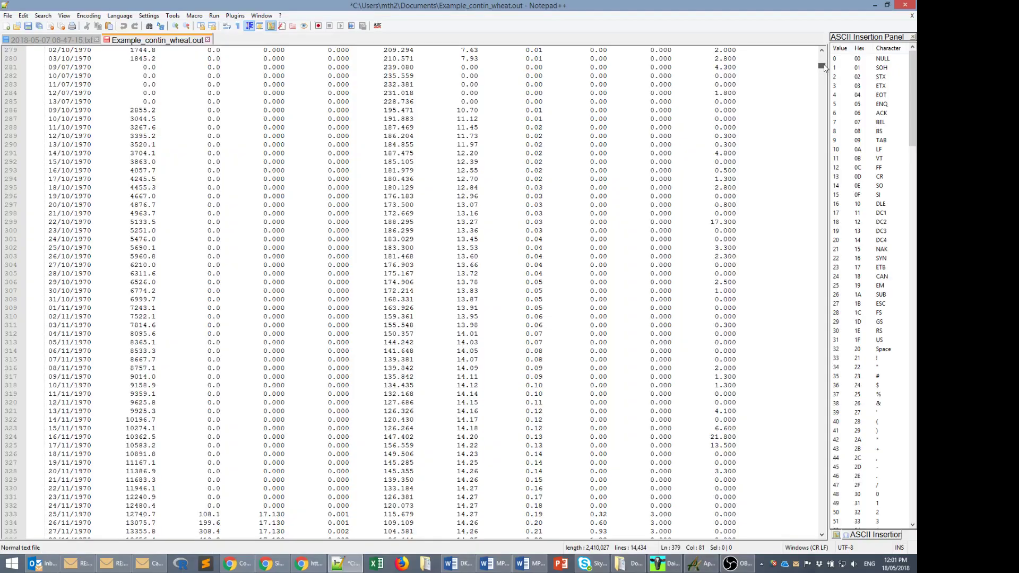
pyautogui.moveTo(821, 69); pyautogui.dragTo(825, 60)
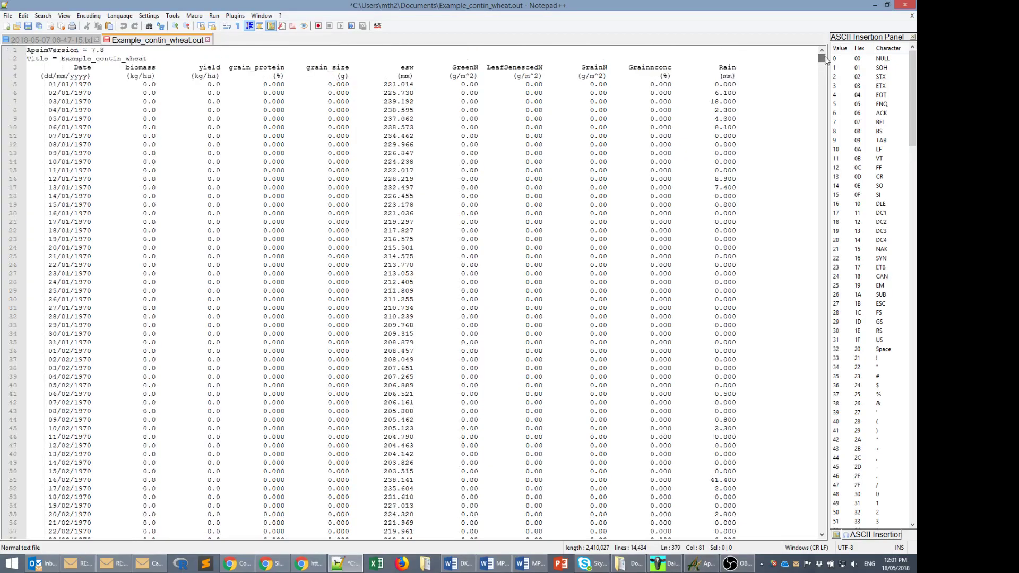